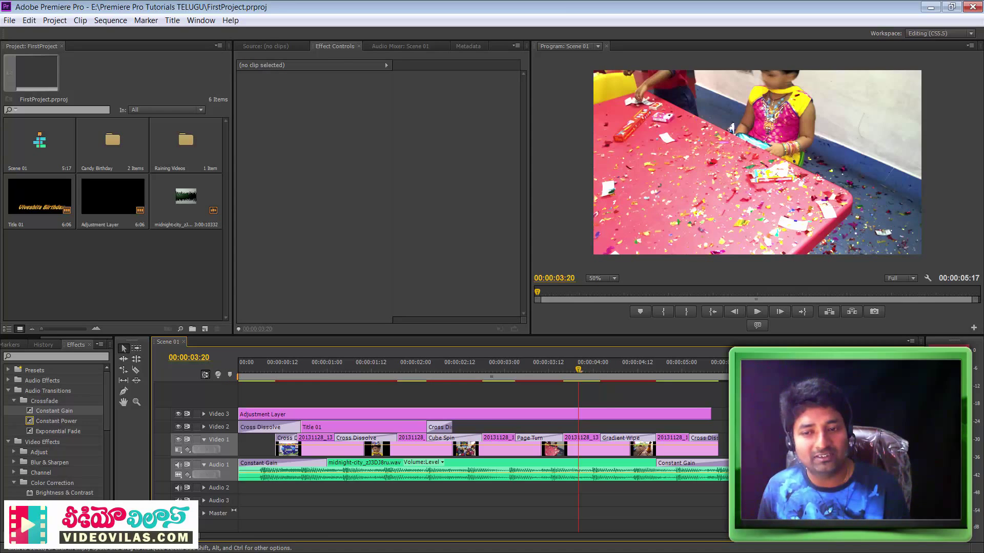
Step: Play Scene 01.mov in VLC, pausing and resuming it, and stop at 00:04
{"action": "left_click", "coordinate": [395, 227]}
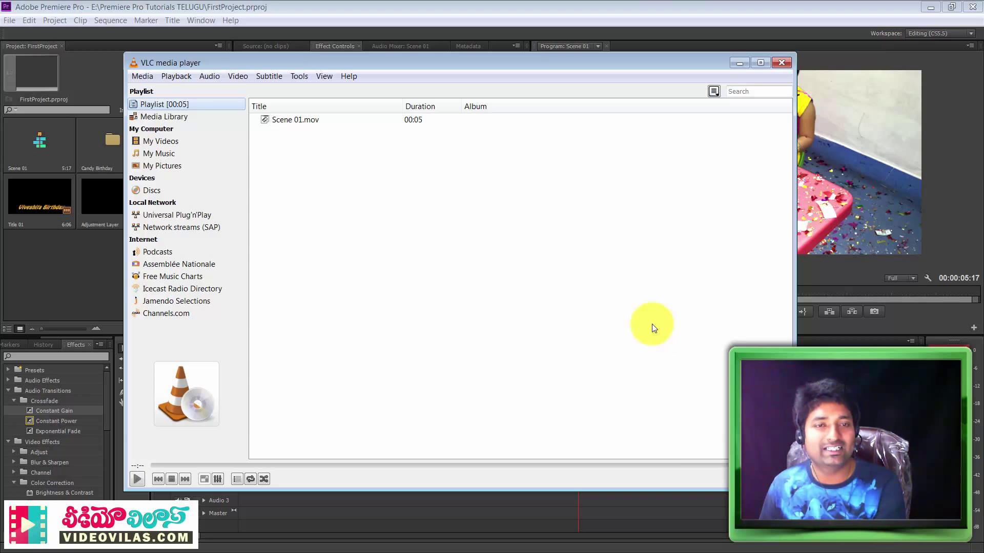
{"action": "left_click", "coordinate": [138, 479]}
{"action": "key", "text": "space"}
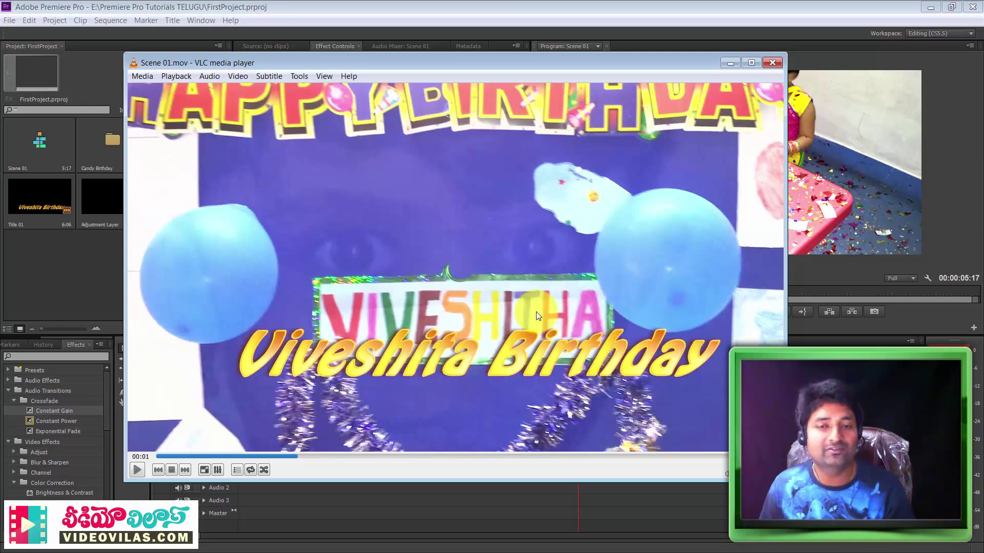
{"action": "key", "text": "space"}
{"action": "key", "text": "space"}
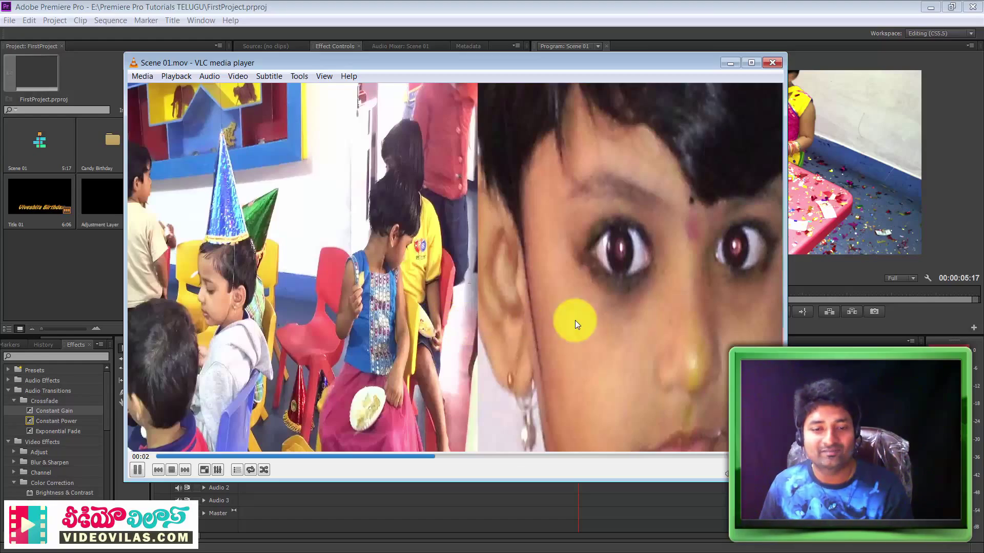
{"action": "key", "text": "space"}
{"action": "key", "text": "space"}
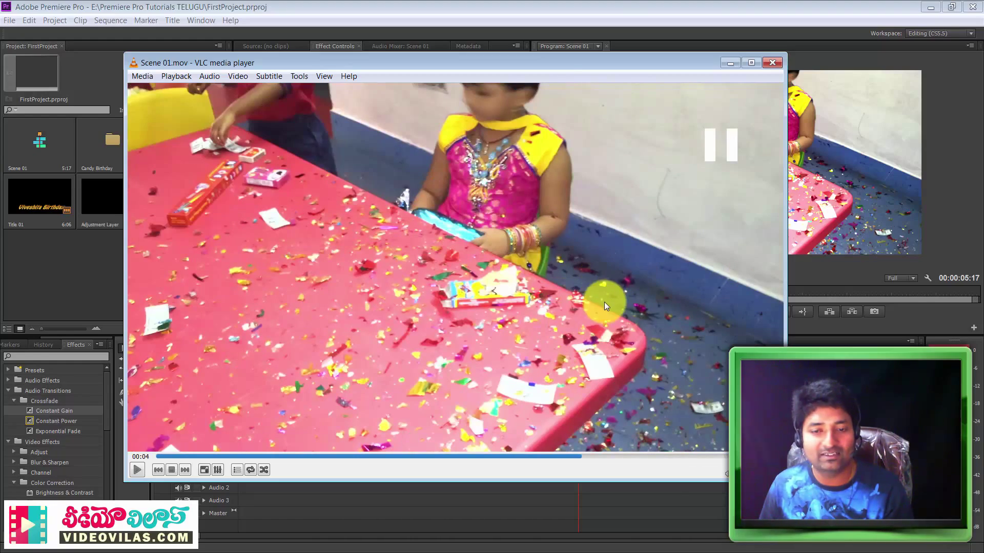
{"action": "key", "text": "space"}
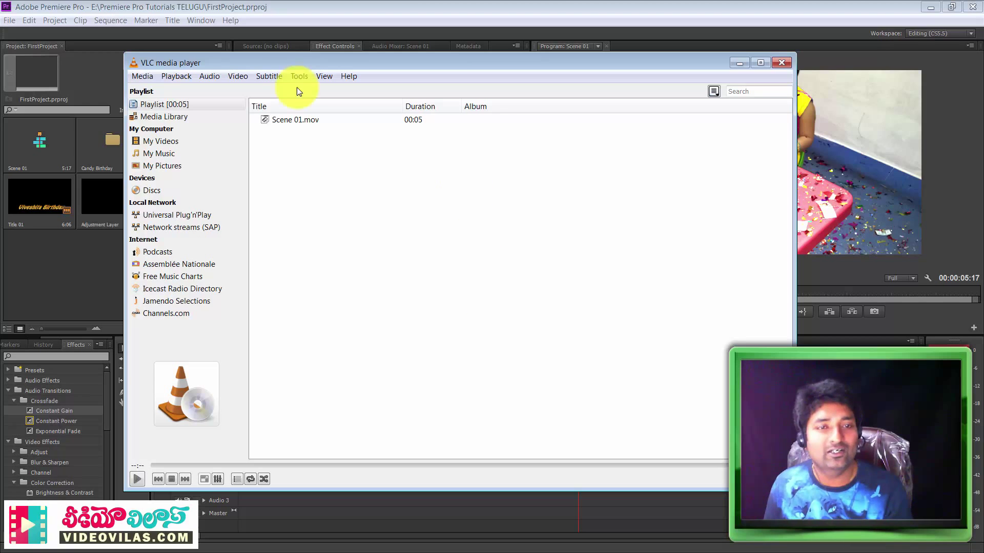
Step: Replay Scene 01.mov from the playlist, rewind to the title frame, then close VLC
{"action": "left_click", "coordinate": [309, 123]}
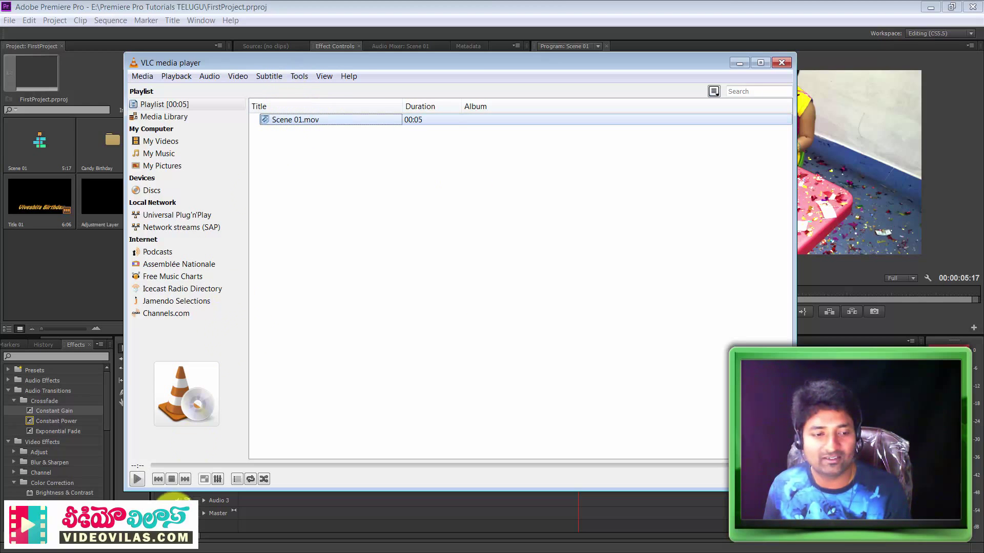
{"action": "left_click", "coordinate": [137, 479]}
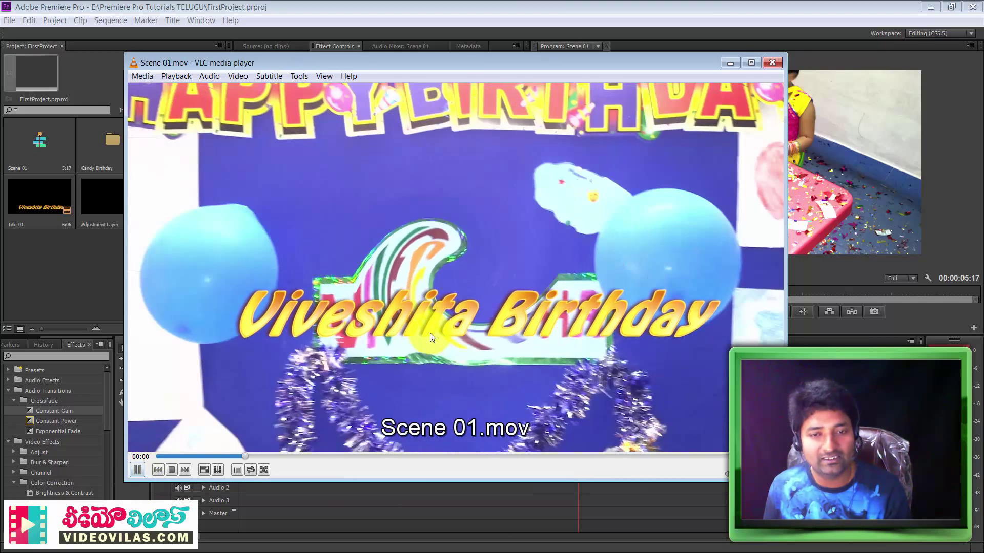
{"action": "key", "text": "space"}
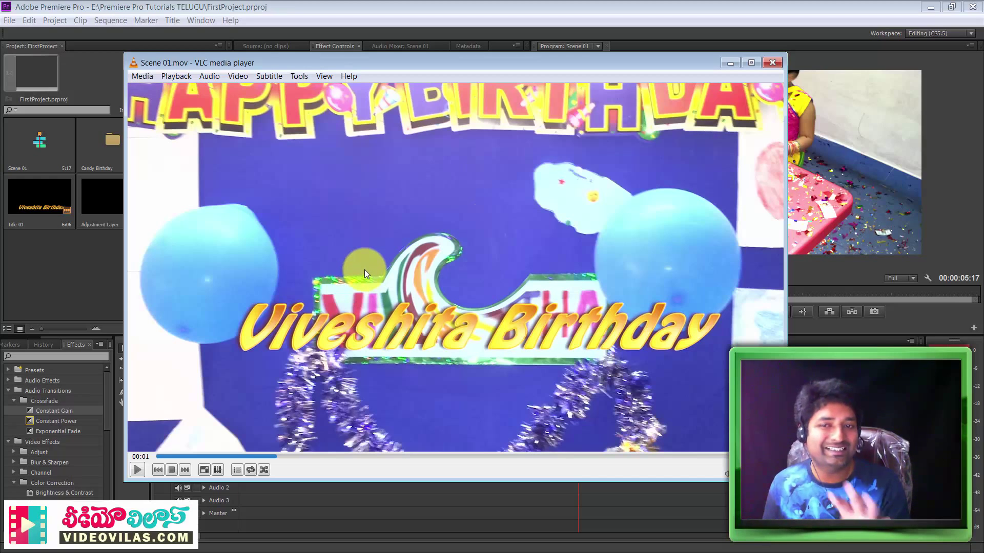
{"action": "left_click", "coordinate": [166, 456]}
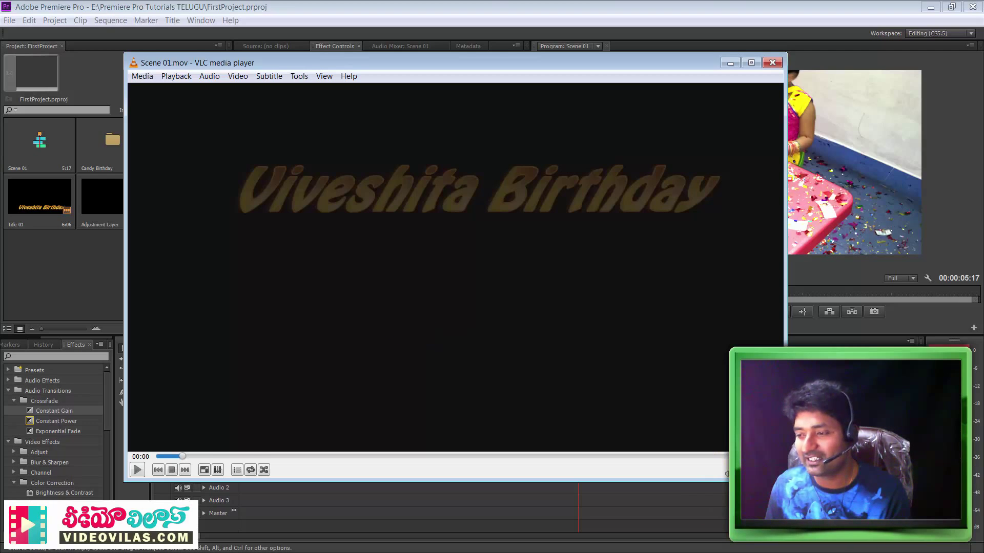
{"action": "key", "text": "alt+F4"}
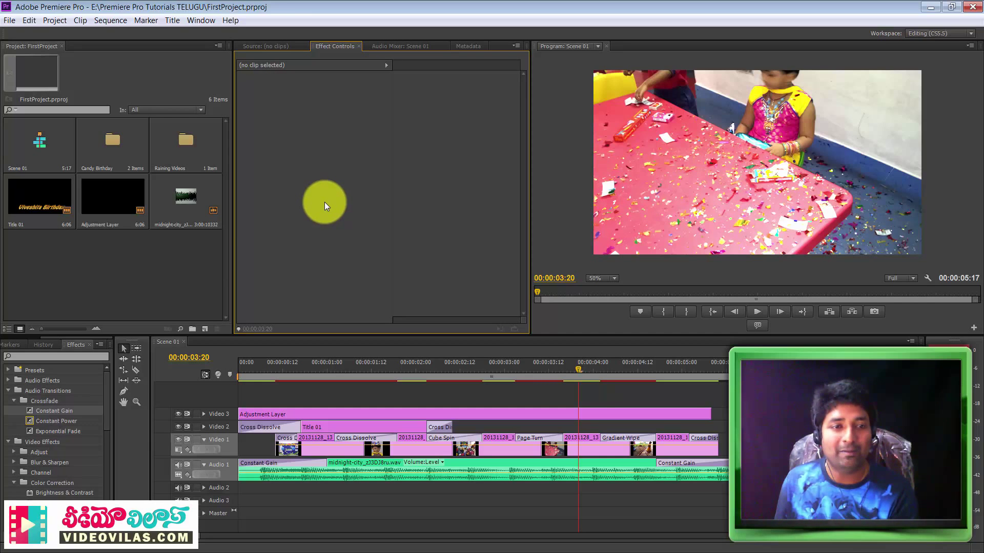
{"action": "left_click", "coordinate": [67, 263]}
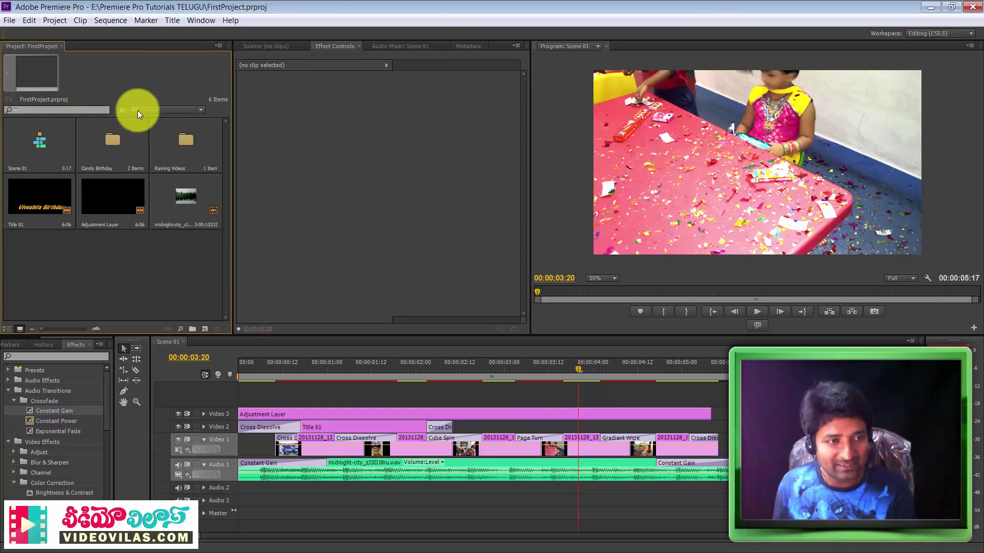
{"action": "left_click", "coordinate": [42, 198]}
{"action": "left_click", "coordinate": [128, 200]}
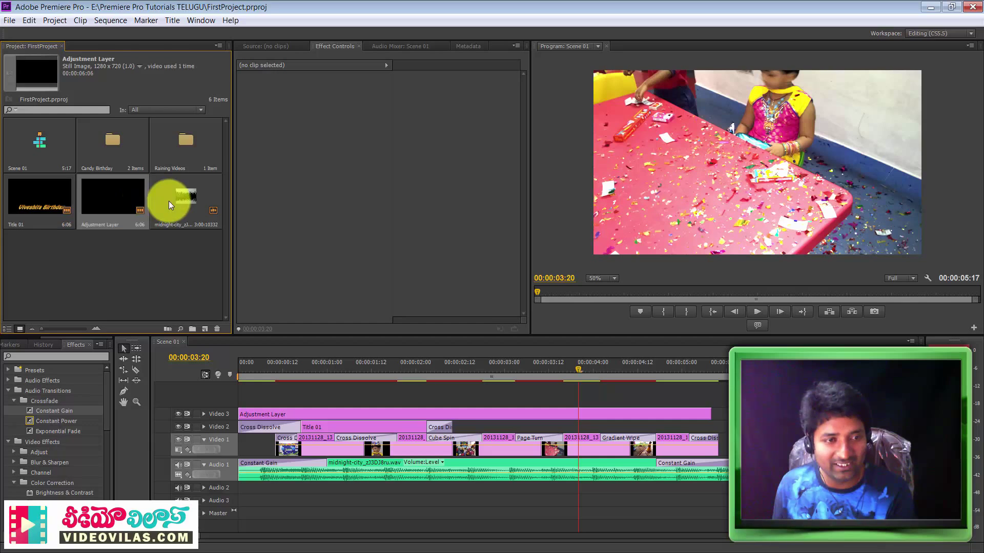
{"action": "left_click", "coordinate": [177, 198]}
{"action": "left_click", "coordinate": [196, 142]}
{"action": "left_click", "coordinate": [116, 136]}
{"action": "left_click", "coordinate": [60, 146]}
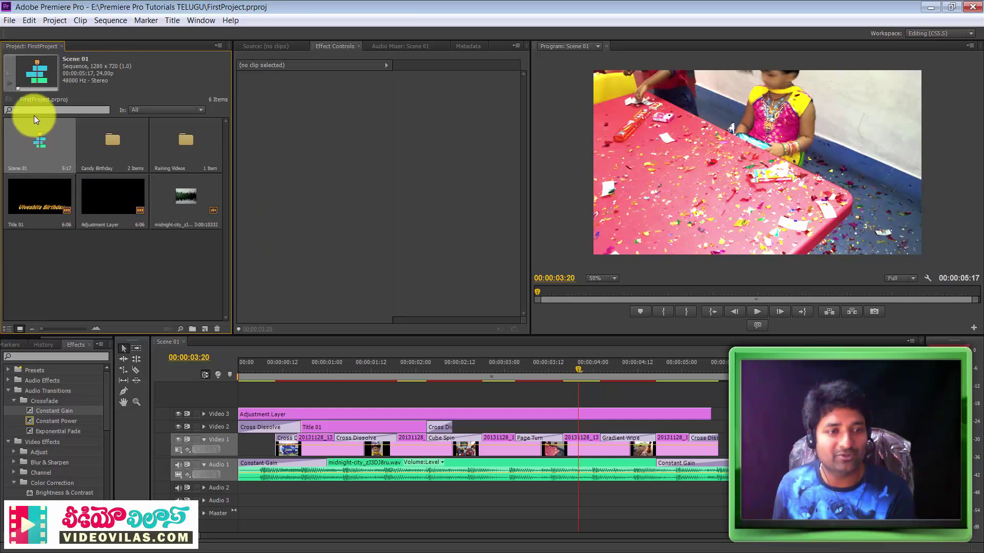
{"action": "right_click", "coordinate": [147, 266]}
{"action": "left_click", "coordinate": [115, 266]}
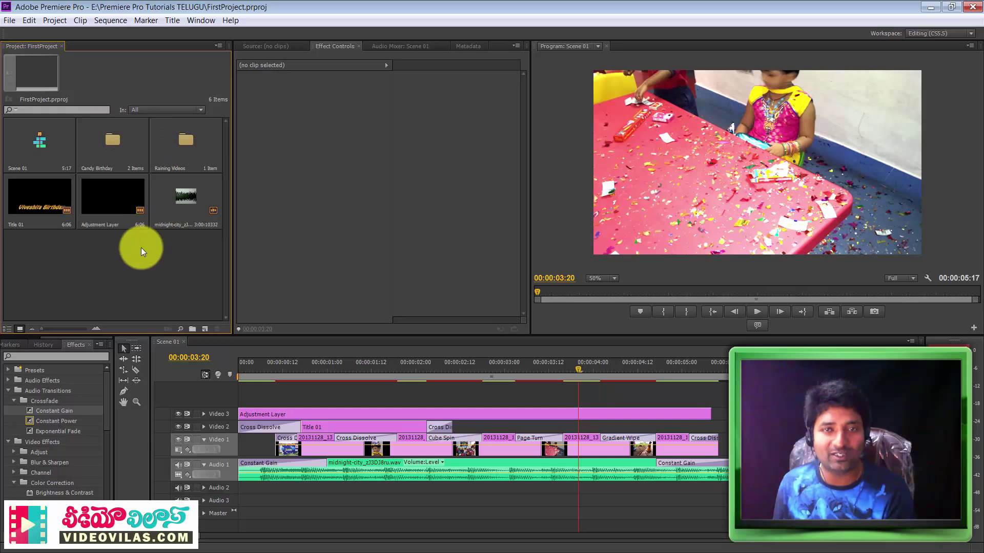
{"action": "left_click", "coordinate": [116, 150]}
{"action": "double_click", "coordinate": [115, 141]}
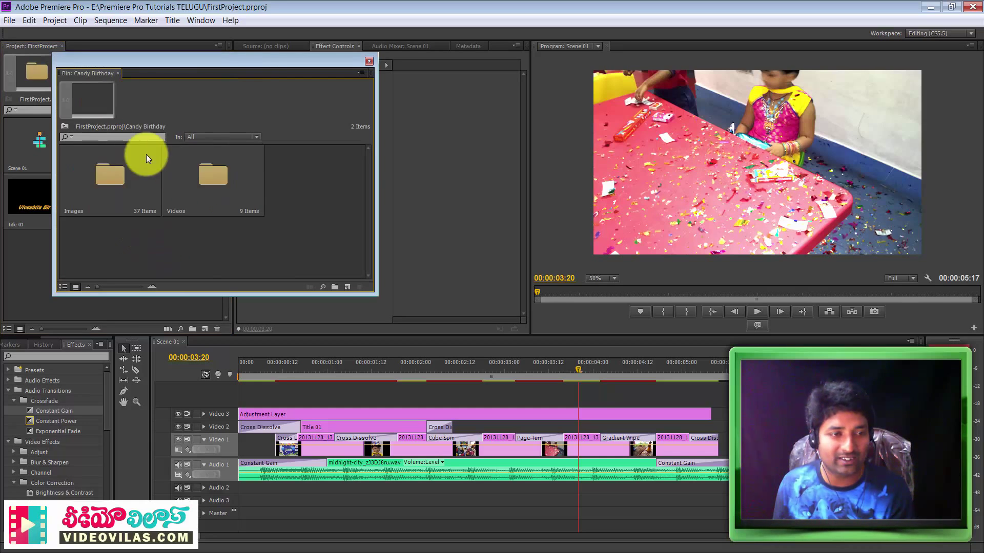
{"action": "left_click", "coordinate": [108, 173]}
{"action": "left_click", "coordinate": [213, 176]}
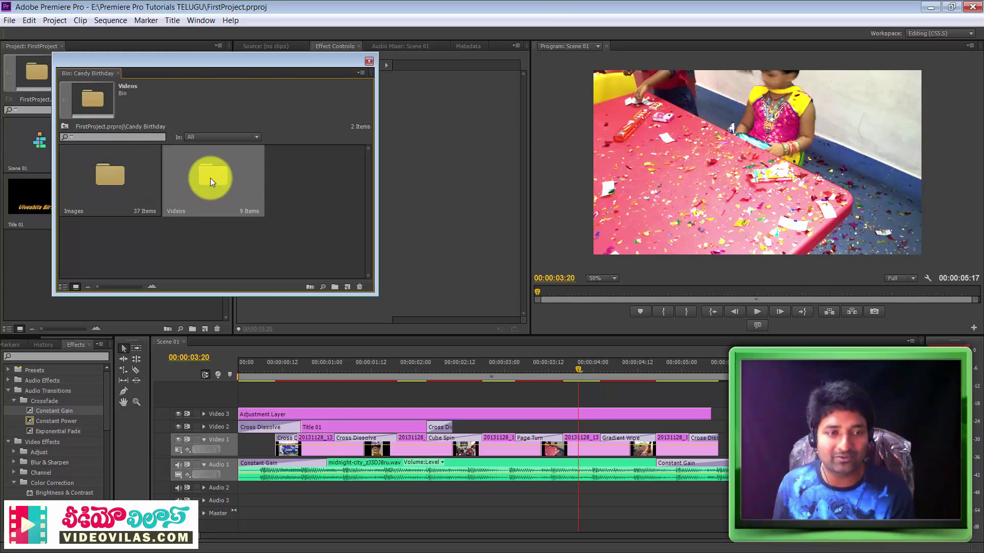
{"action": "left_click_drag", "start_coordinate": [164, 60], "coordinate": [327, 89]}
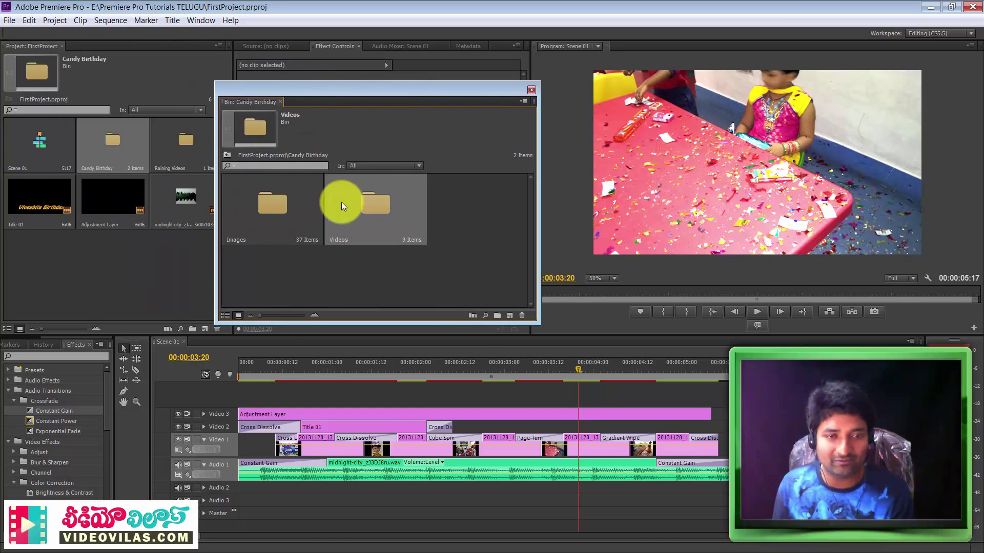
{"action": "double_click", "coordinate": [378, 204]}
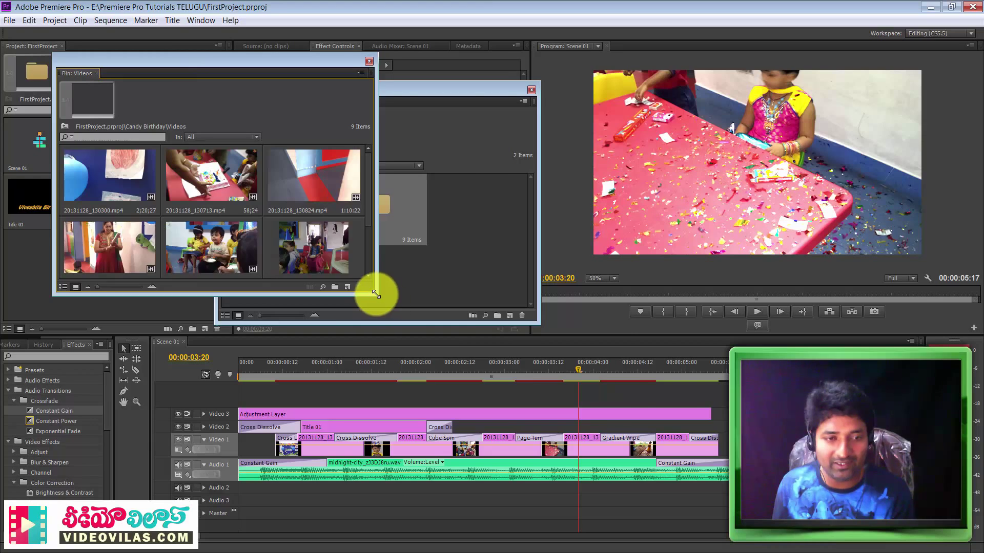
{"action": "left_click_drag", "start_coordinate": [378, 294], "coordinate": [706, 488]}
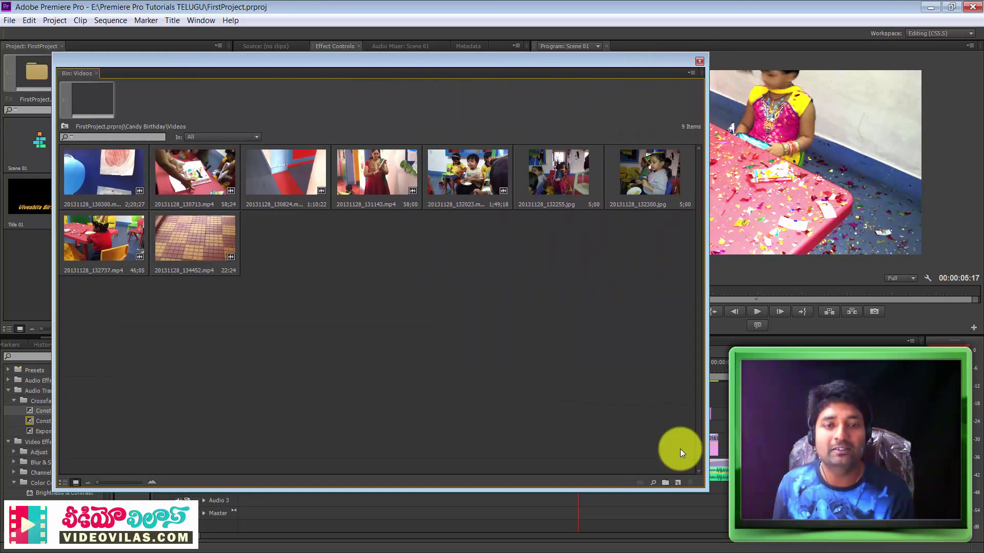
{"action": "left_click", "coordinate": [700, 61]}
{"action": "left_click", "coordinate": [530, 91]}
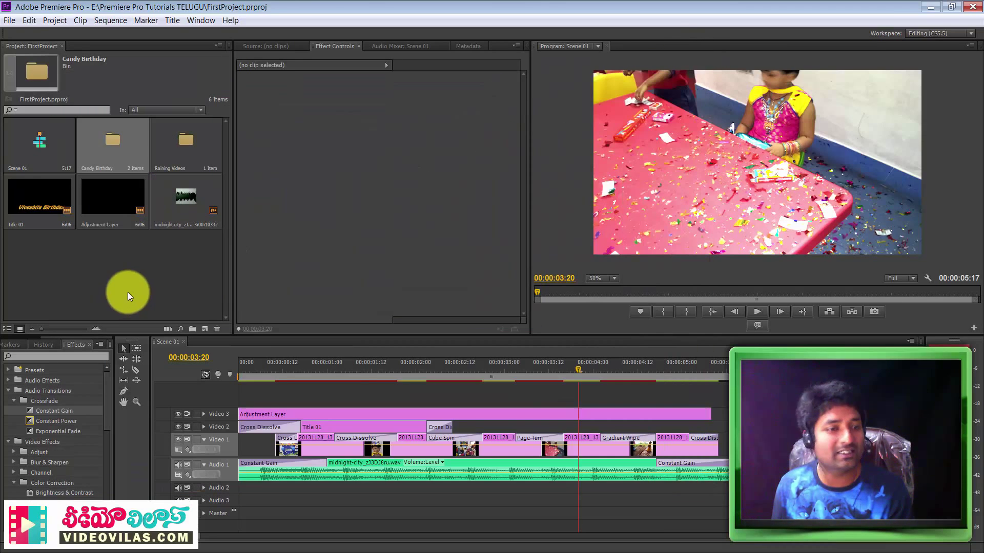
{"action": "left_click", "coordinate": [127, 292]}
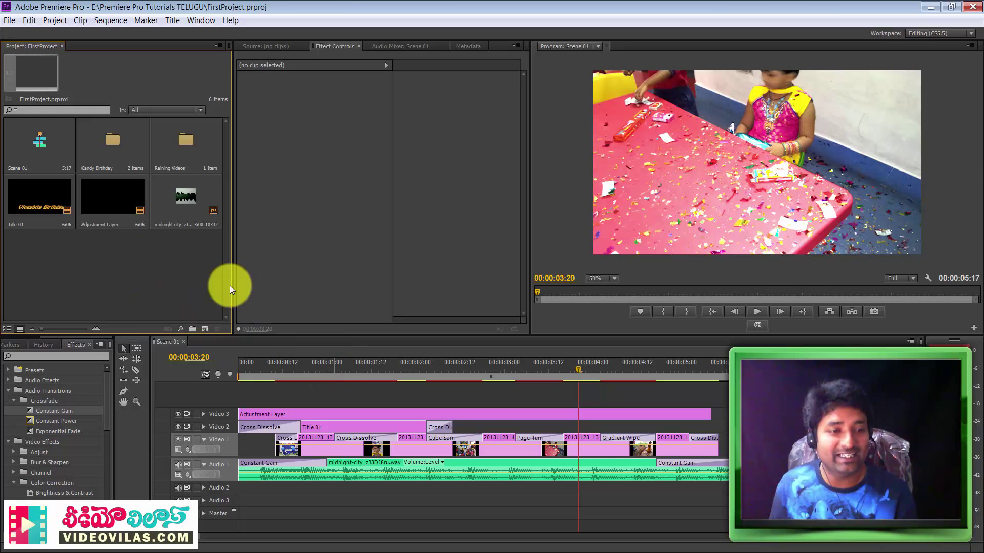
Step: Marquee-select all clips in the Scene 01 timeline, then deselect them all
{"action": "left_click_drag", "start_coordinate": [733, 399], "coordinate": [307, 516]}
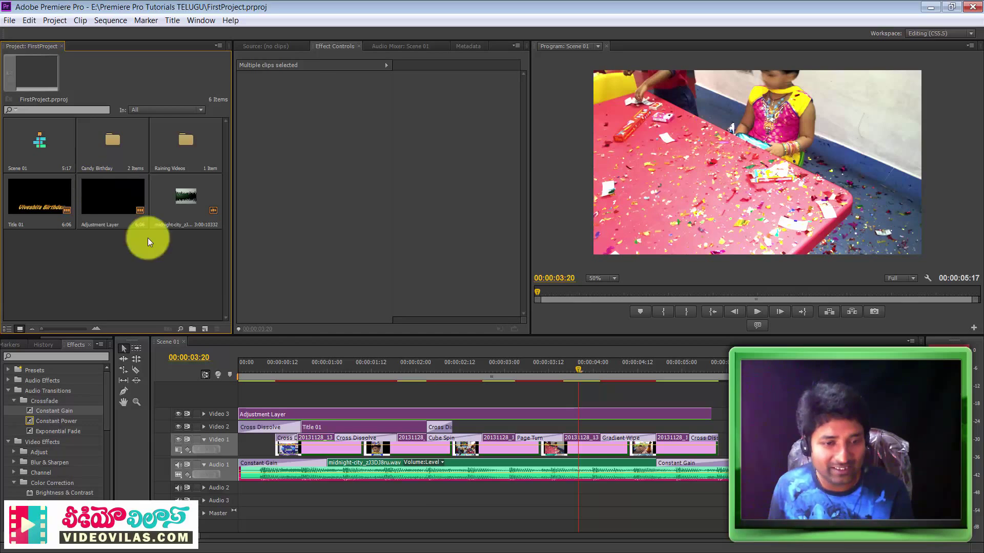
{"action": "left_click", "coordinate": [638, 488]}
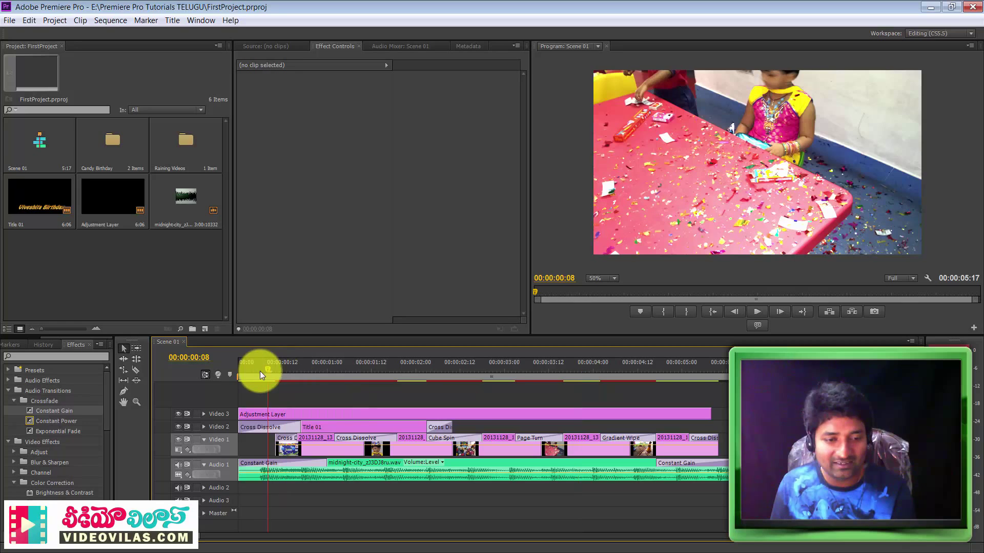
Step: Scrub Scene 01 from the Viveshita Birthday title on black, over the face shot, to the party clip
{"action": "left_click_drag", "start_coordinate": [260, 371], "coordinate": [282, 371]}
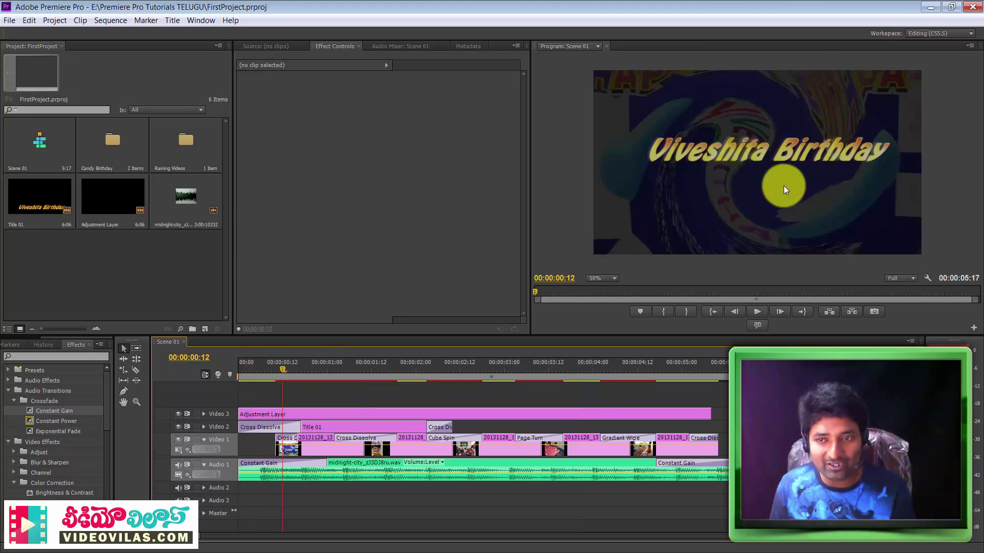
{"action": "left_click", "coordinate": [272, 371]}
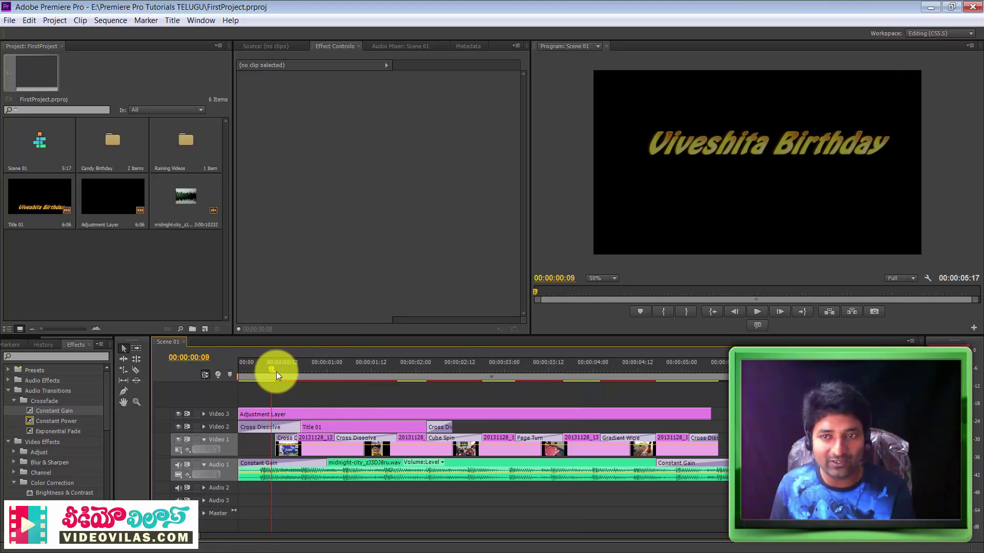
{"action": "left_click_drag", "start_coordinate": [277, 373], "coordinate": [403, 389]}
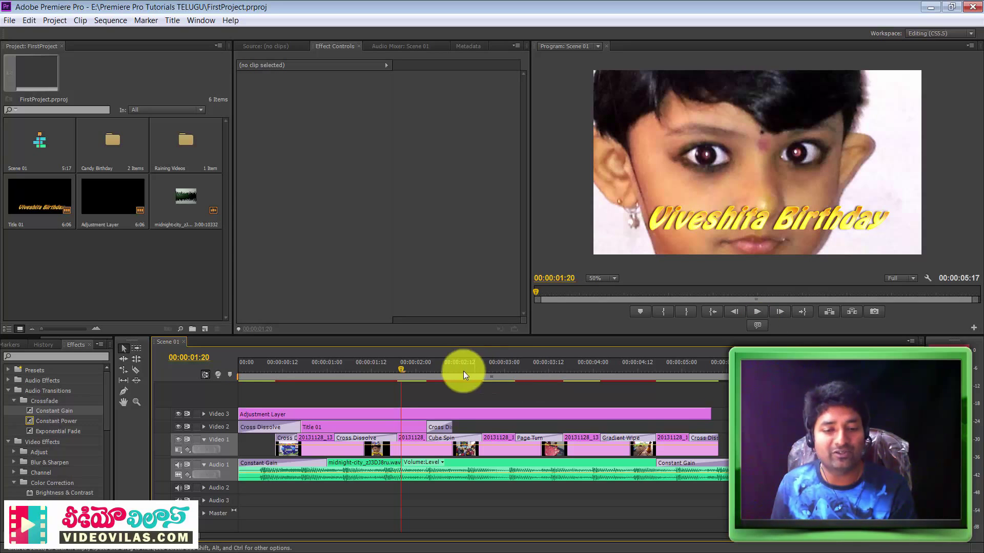
{"action": "mouse_move", "coordinate": [451, 370]}
{"action": "left_mouse_down"}
{"action": "mouse_move", "coordinate": [511, 376]}
{"action": "mouse_move", "coordinate": [430, 378]}
{"action": "mouse_move", "coordinate": [468, 381]}
{"action": "left_mouse_up"}
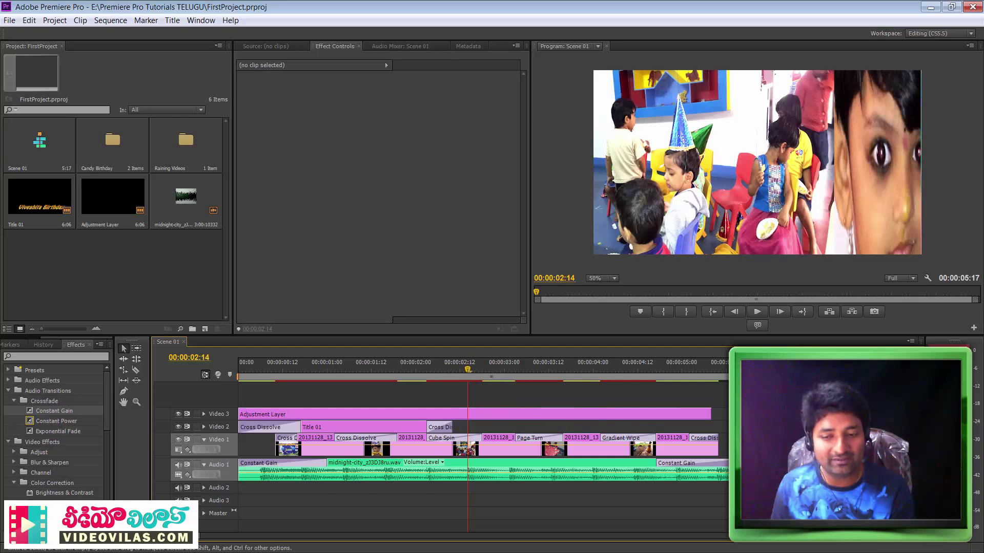
Step: Inspect the music clip's audio effects, then return to the birthday banner frame
{"action": "left_click", "coordinate": [602, 476]}
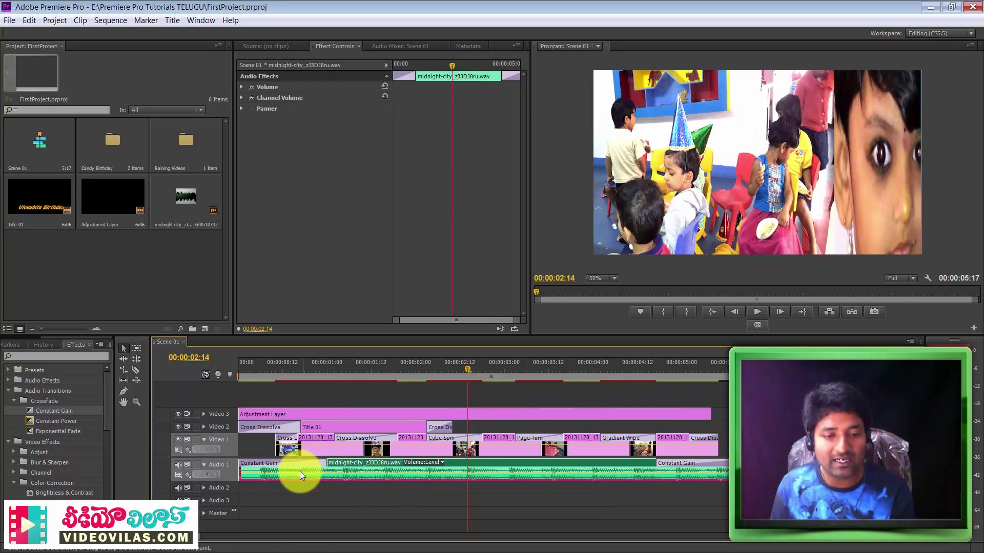
{"action": "left_click", "coordinate": [477, 417]}
{"action": "left_click", "coordinate": [768, 491]}
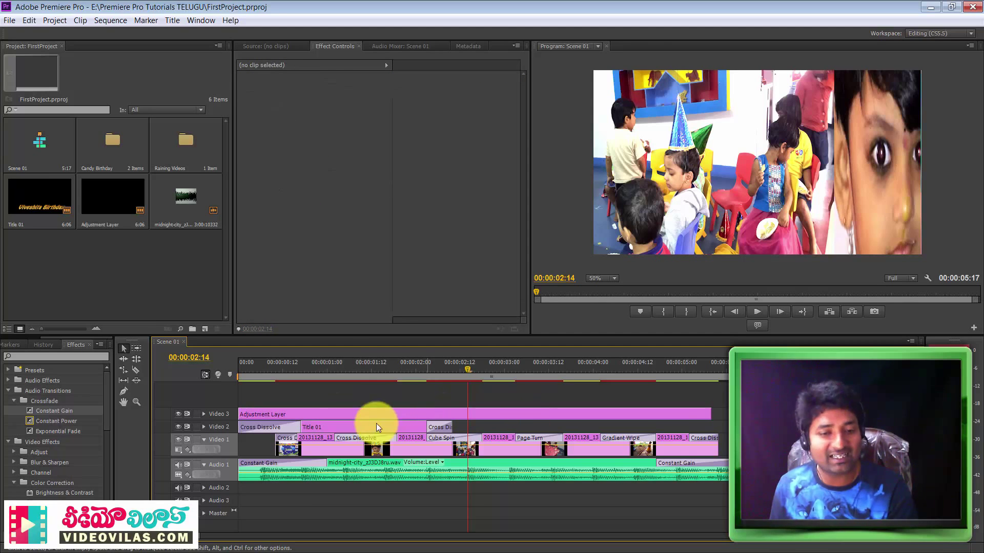
{"action": "left_click_drag", "start_coordinate": [358, 364], "coordinate": [334, 377]}
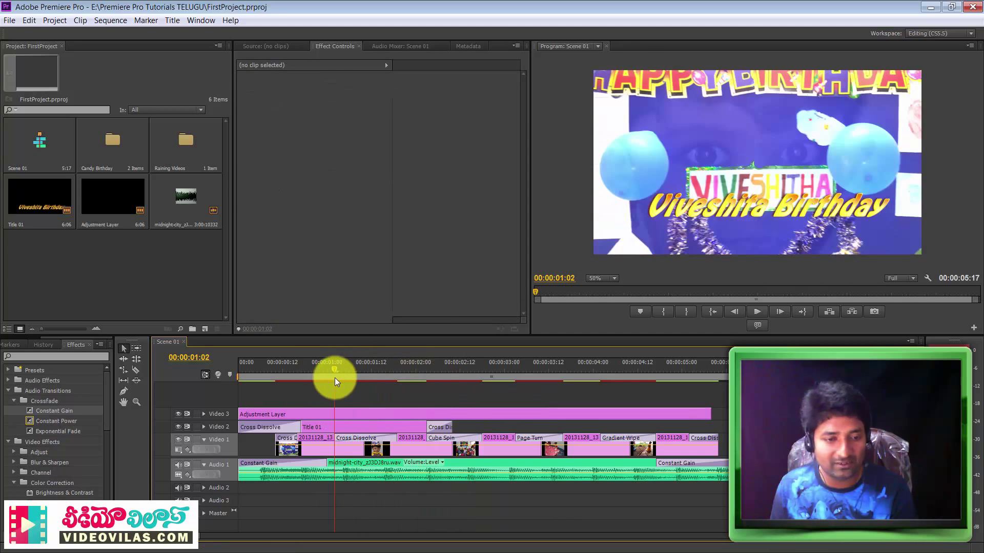
Step: Compare shots with the adjustment layer off and on, checking its Brightness & Contrast settings
{"action": "left_click", "coordinate": [177, 414]}
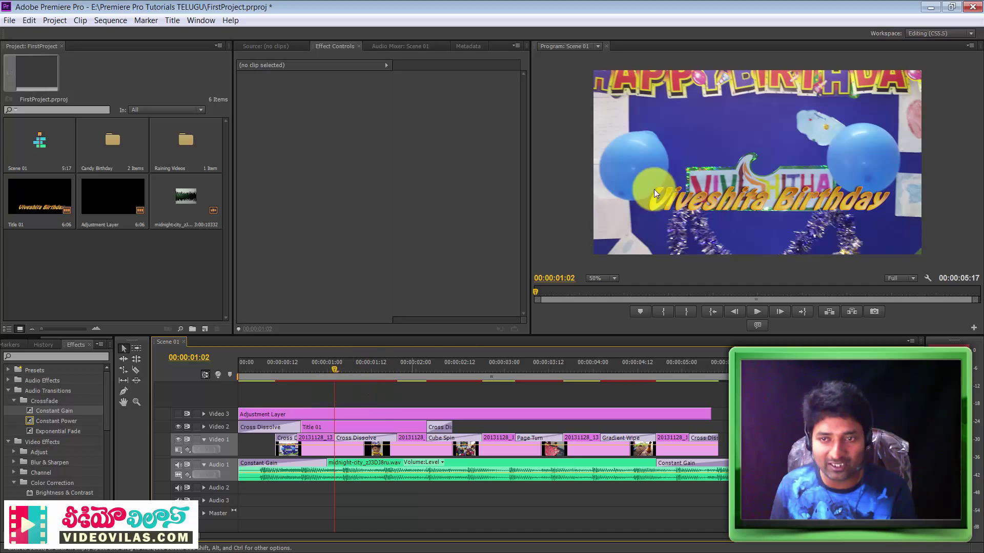
{"action": "left_click_drag", "start_coordinate": [339, 369], "coordinate": [393, 368]}
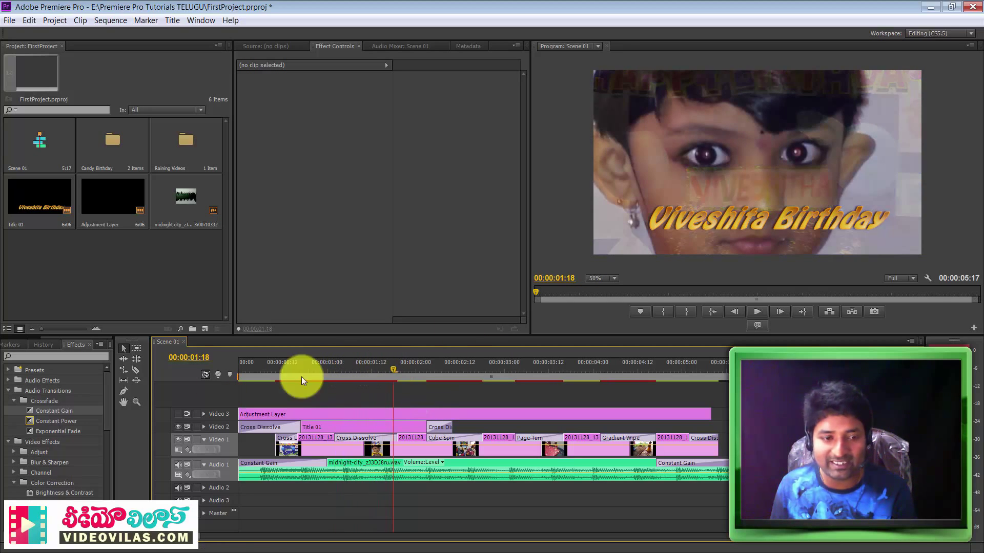
{"action": "left_click", "coordinate": [177, 414]}
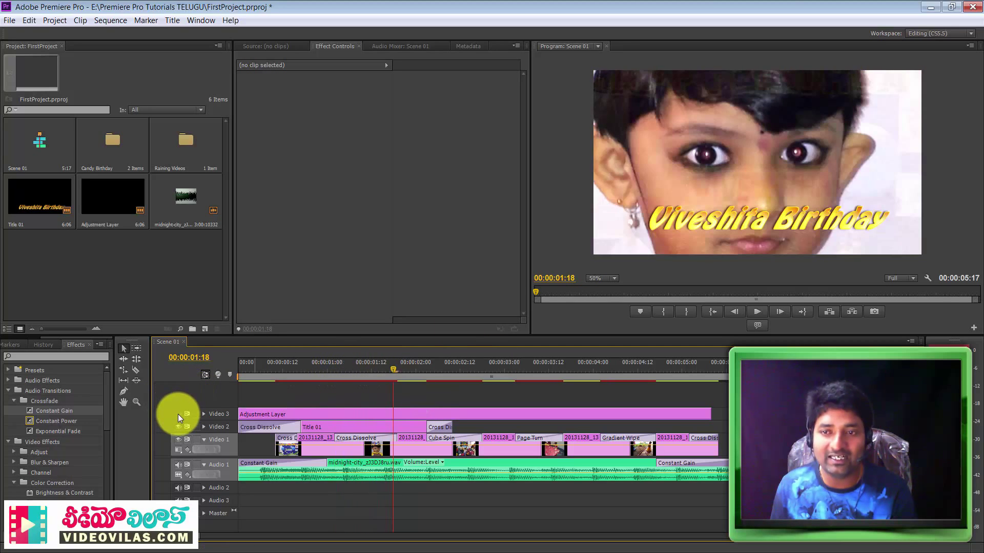
{"action": "left_click", "coordinate": [178, 414]}
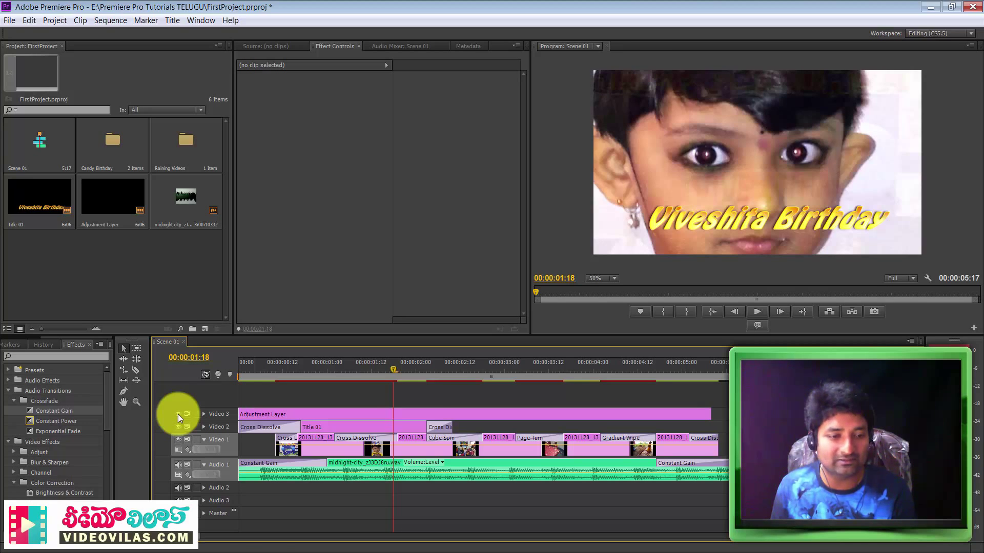
{"action": "left_click", "coordinate": [422, 414]}
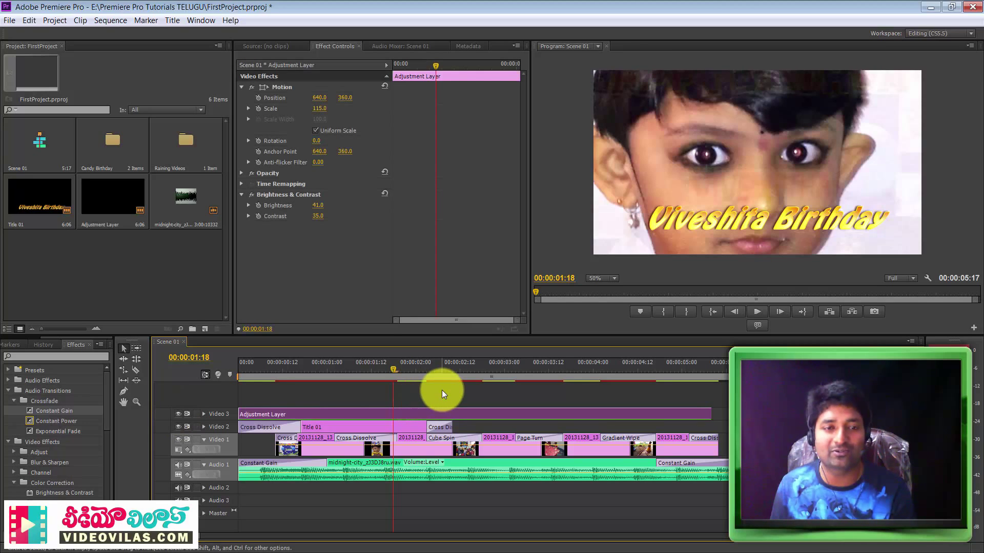
{"action": "left_click", "coordinate": [442, 390]}
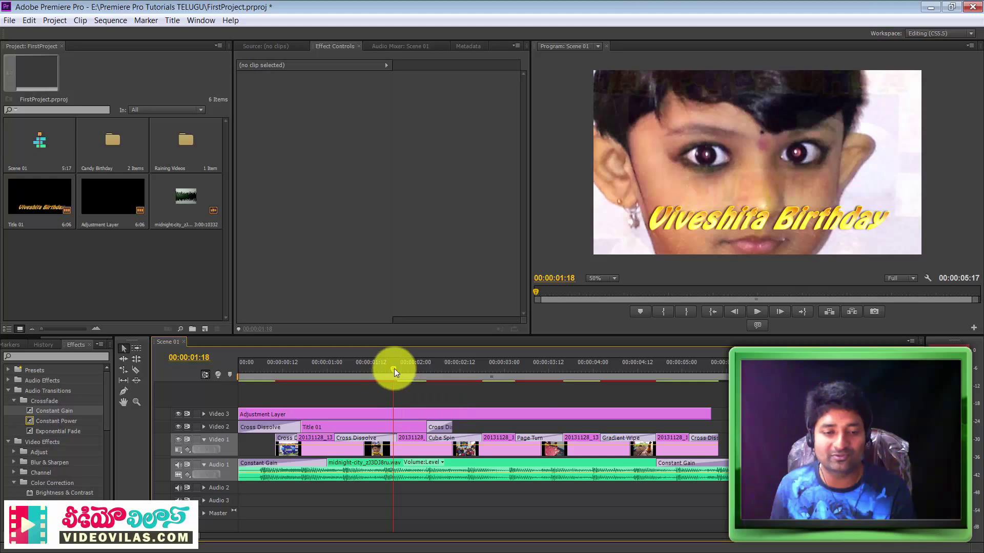
{"action": "left_click_drag", "start_coordinate": [394, 367], "coordinate": [552, 373]}
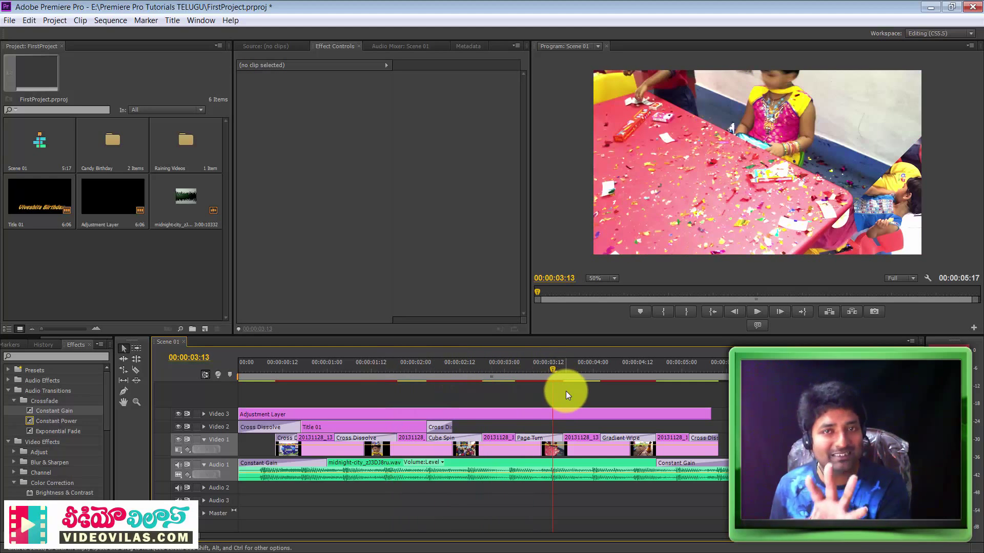
{"action": "left_click", "coordinate": [462, 471]}
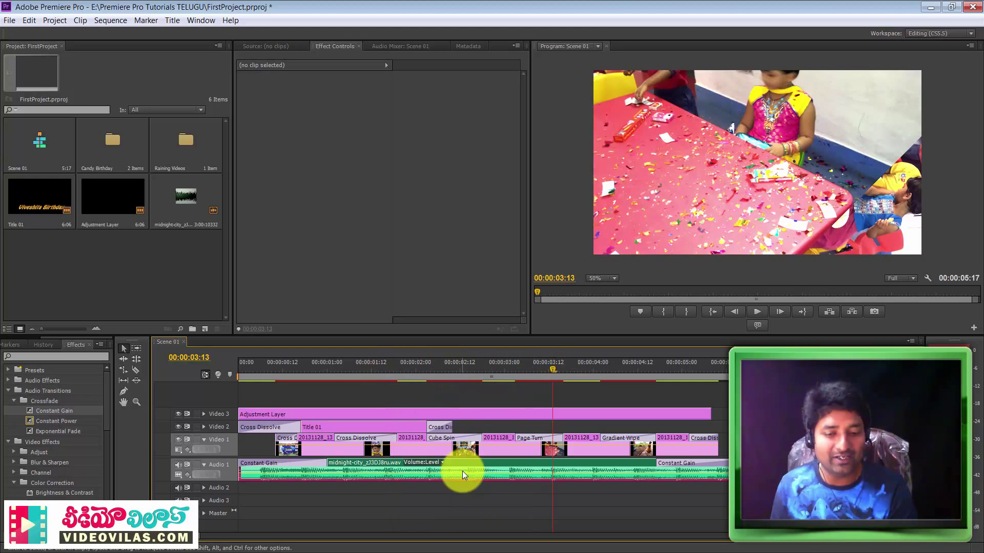
Step: Deselect the music clip and scrub from the opening title to the kids in party hats
{"action": "left_click", "coordinate": [722, 448]}
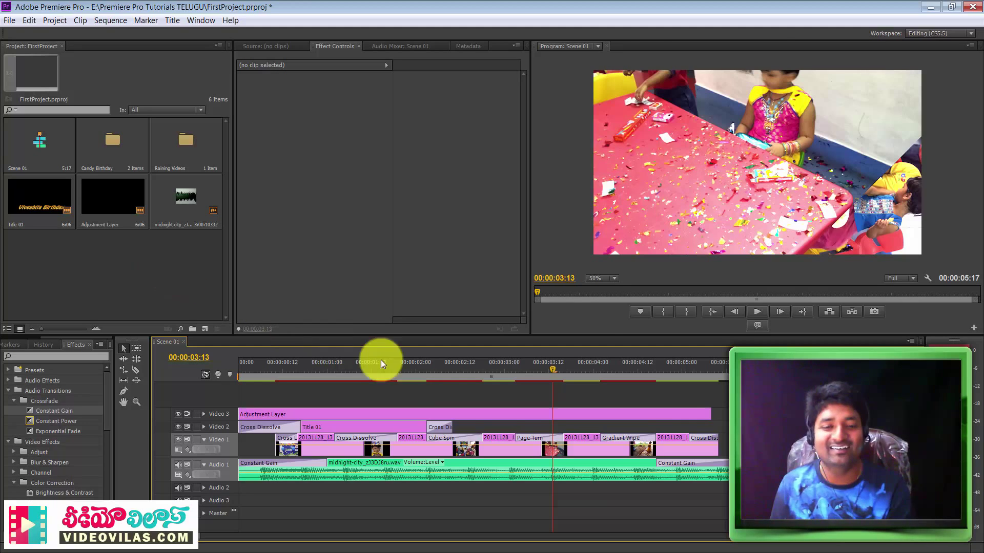
{"action": "left_click_drag", "start_coordinate": [381, 363], "coordinate": [412, 363]}
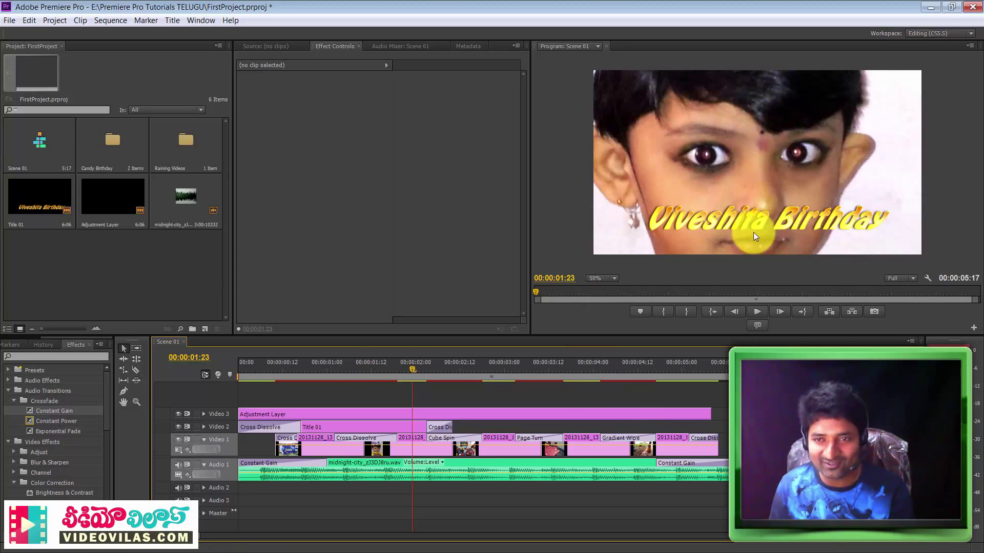
{"action": "left_click", "coordinate": [280, 363]}
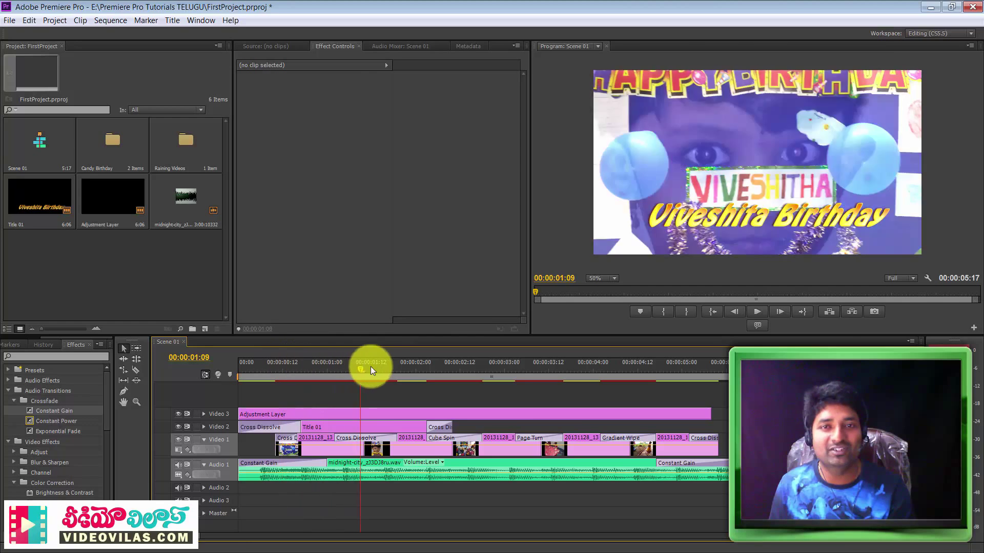
{"action": "left_click_drag", "start_coordinate": [279, 363], "coordinate": [500, 365]}
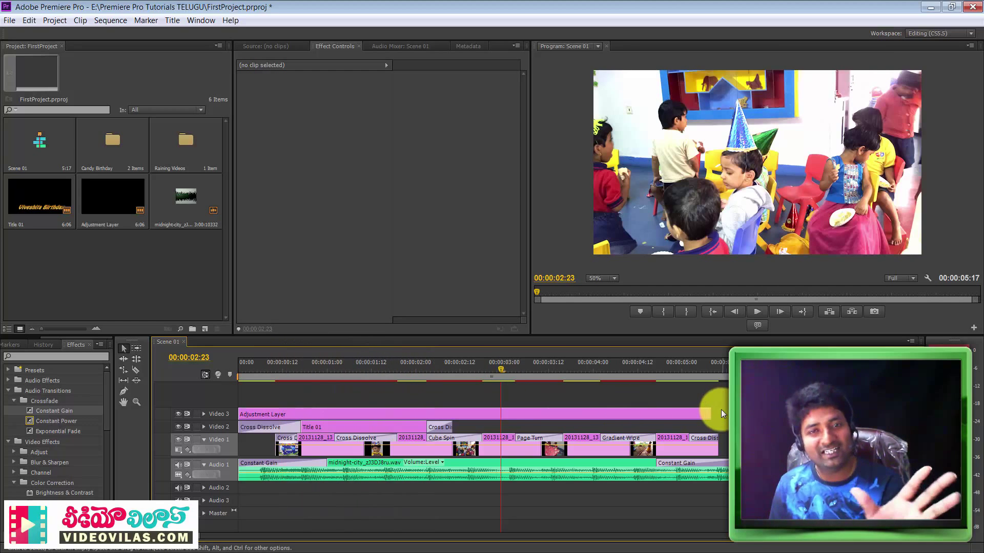